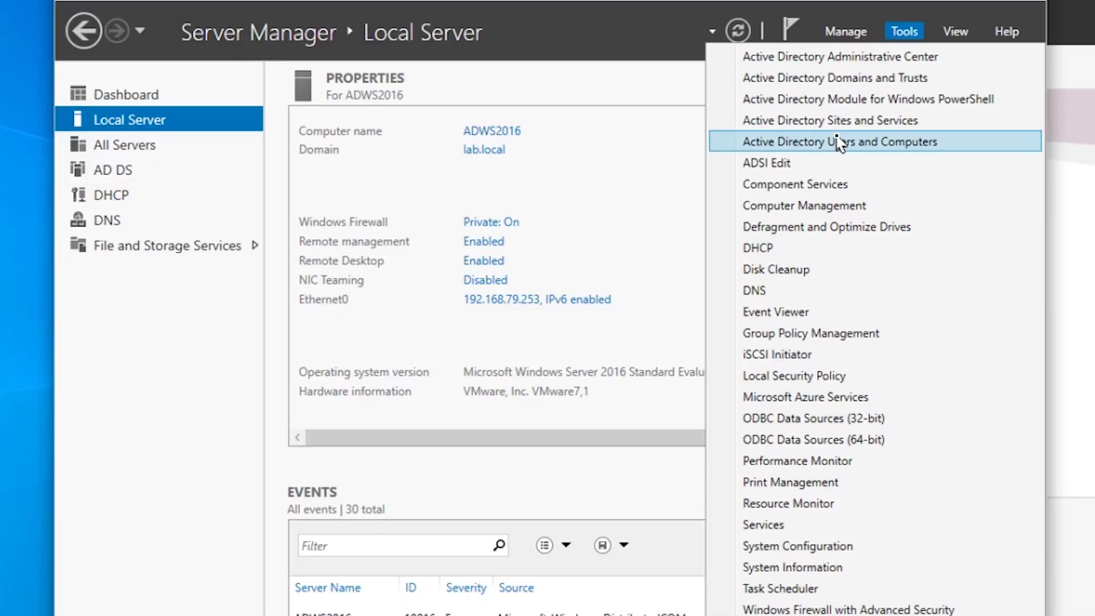
Start a new user in lab.local's Users container, entering first name, last initial and logon name
{"action": "left_click", "coordinate": [839, 143]}
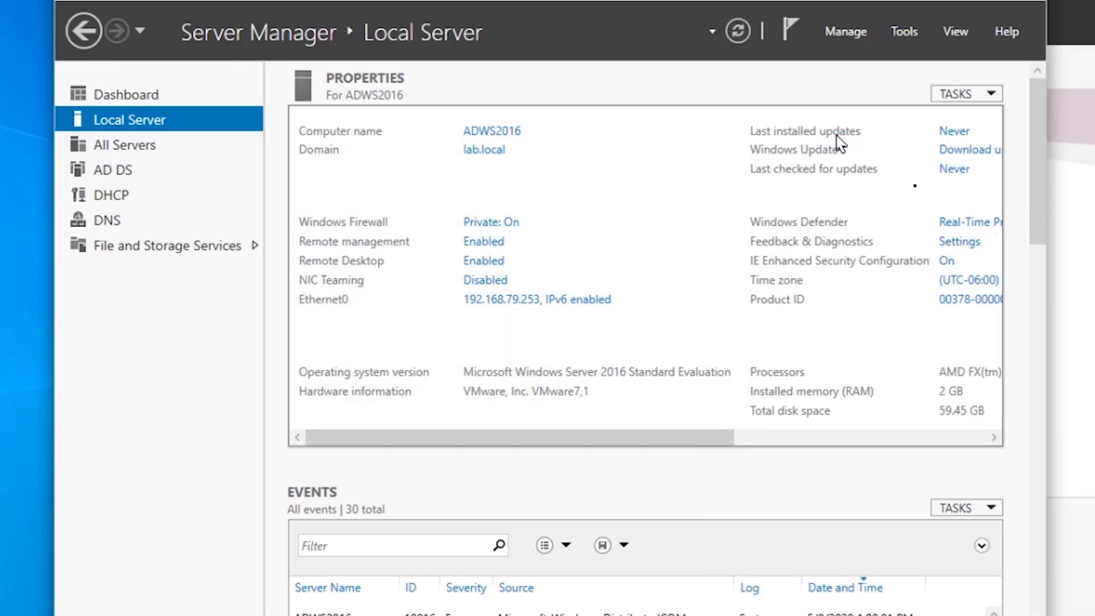
{"action": "right_click", "coordinate": [465, 329]}
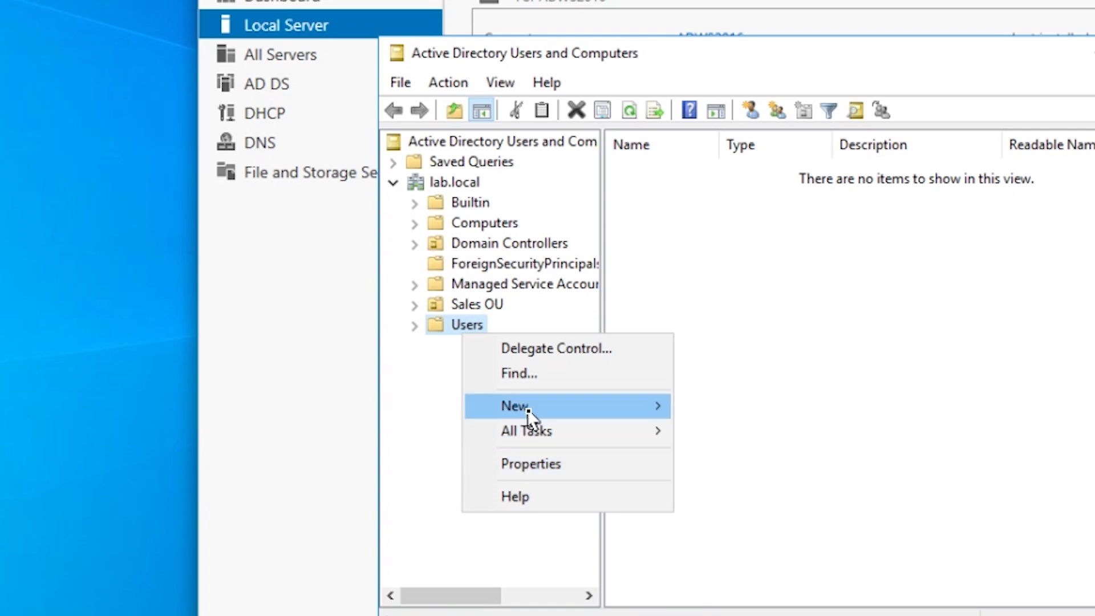
{"action": "mouse_move", "coordinate": [569, 419]}
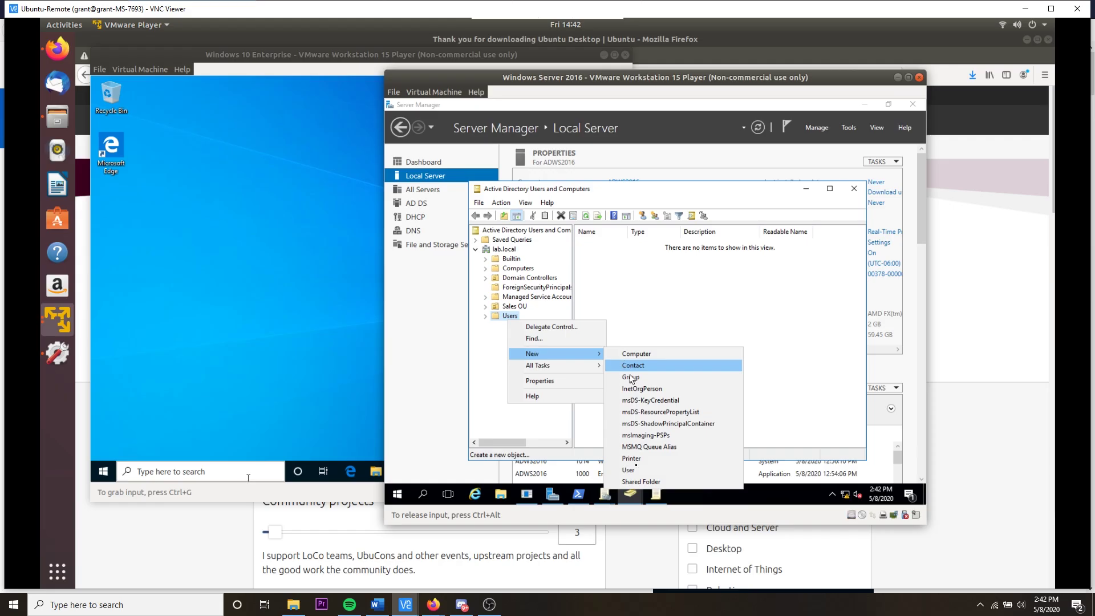
{"action": "left_click", "coordinate": [628, 470]}
{"action": "type", "text": "Dwight"}
{"action": "left_click", "coordinate": [575, 272]}
{"action": "type", "text": "Schruten"}
{"action": "left_click", "coordinate": [532, 314]}
{"action": "type", "text": "dwight"}
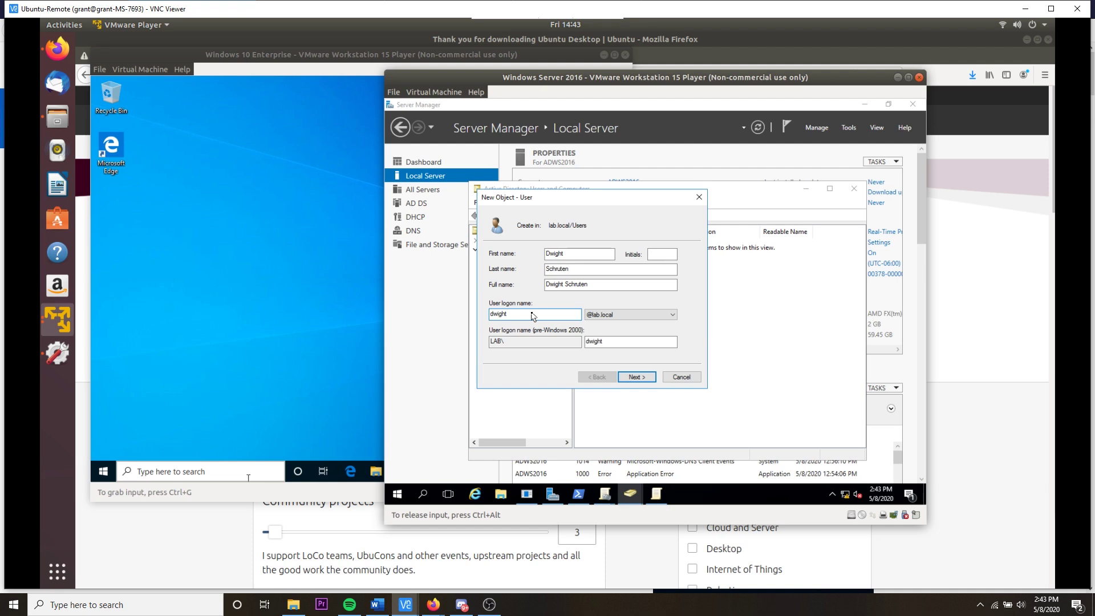
Enter and confirm the new user's password, then finish creating the account
{"action": "key", "text": "Return"}
{"action": "type", "text": "*******"}
{"action": "key", "text": "Tab"}
{"action": "type", "text": "********"}
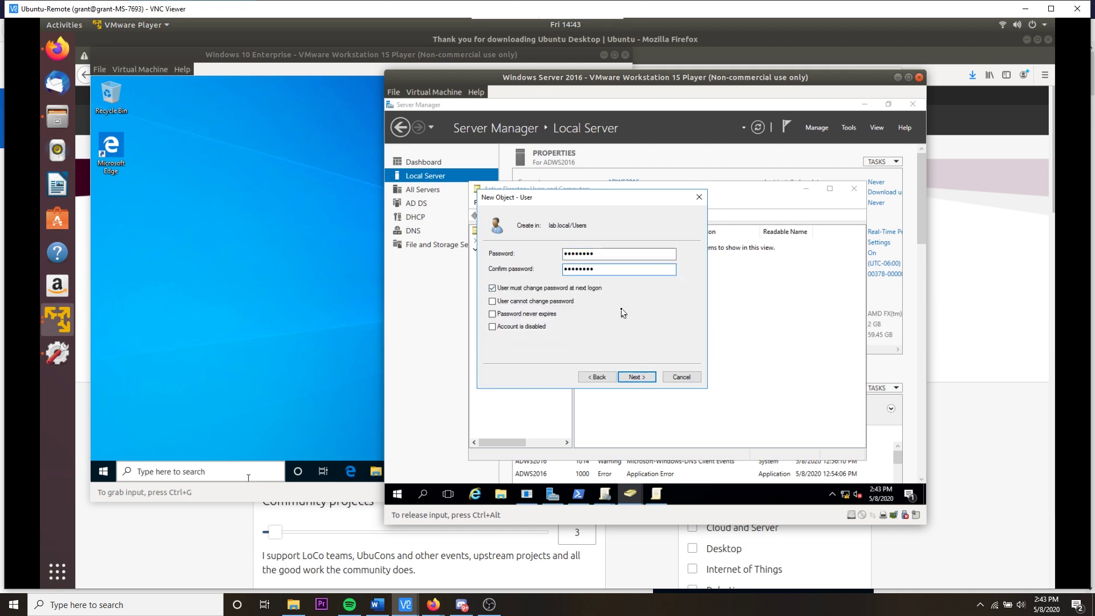
{"action": "key", "text": "Return"}
{"action": "key", "text": "Return"}
Switch to the Windows 10 VM and bring up the sign-in user name field
{"action": "key", "text": "ctrl+alt"}
{"action": "left_click", "coordinate": [142, 461]}
{"action": "left_click", "coordinate": [323, 319]}
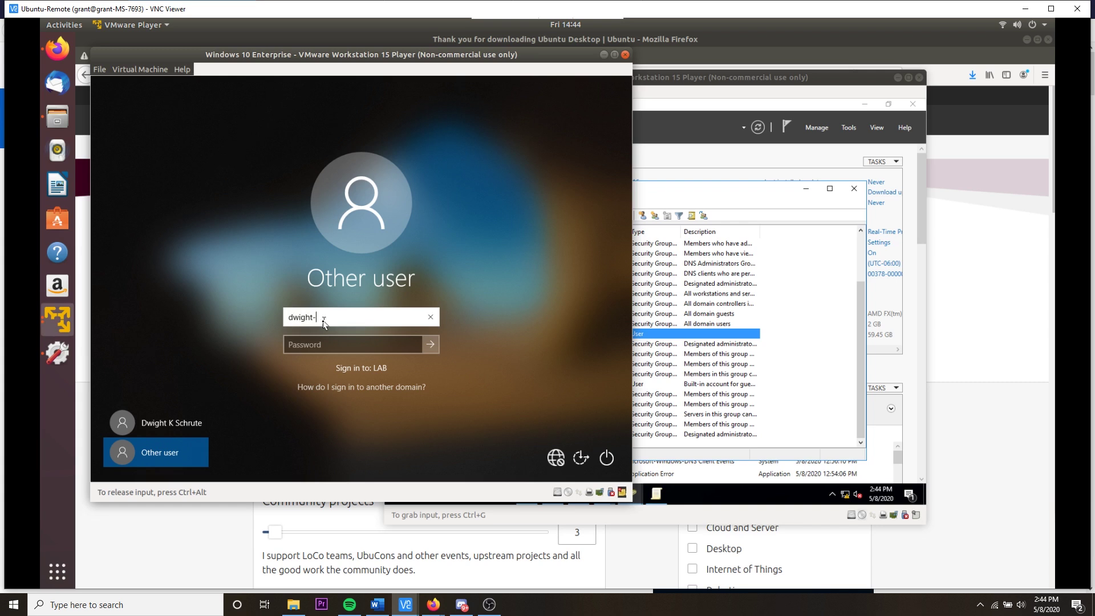
Enter the new domain user's logon name and submit the LAB sign-in
{"action": "type", "text": "dwight-"}
{"action": "key", "text": "Return"}
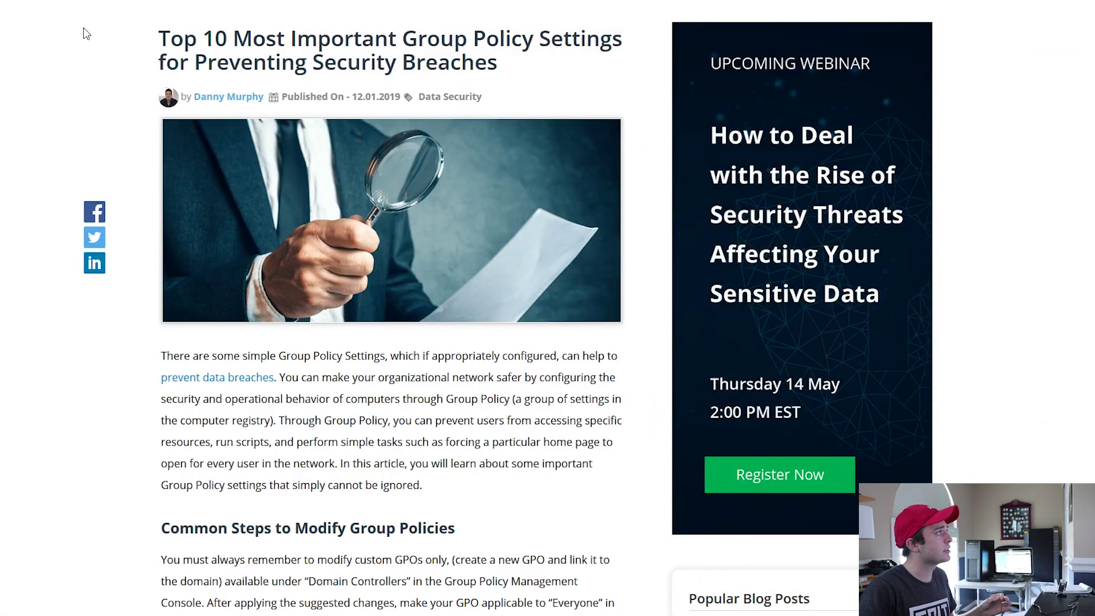
Scroll the Lepide article and highlight its Moderating Access to Control Panel heading
{"action": "scroll", "coordinate": [336, 351], "scroll_direction": "down", "scroll_amount": 3}
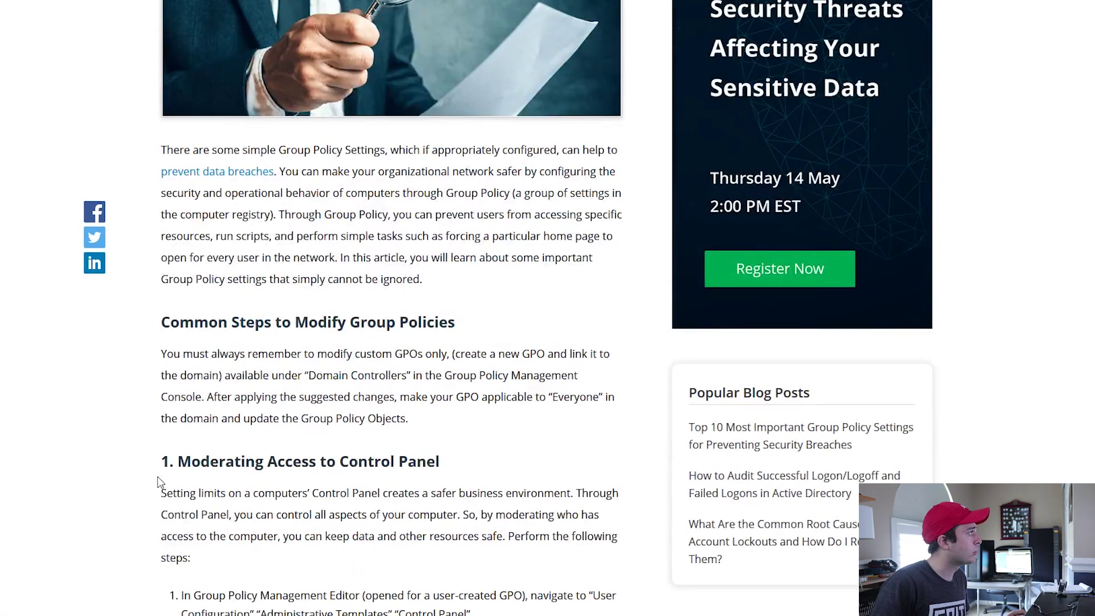
{"action": "left_click_drag", "start_coordinate": [177, 462], "coordinate": [433, 462]}
{"action": "left_click", "coordinate": [434, 462]}
Highlight the article title, then return to the server VM's Tools menu
{"action": "scroll", "coordinate": [185, 165], "scroll_direction": "up", "scroll_amount": 5}
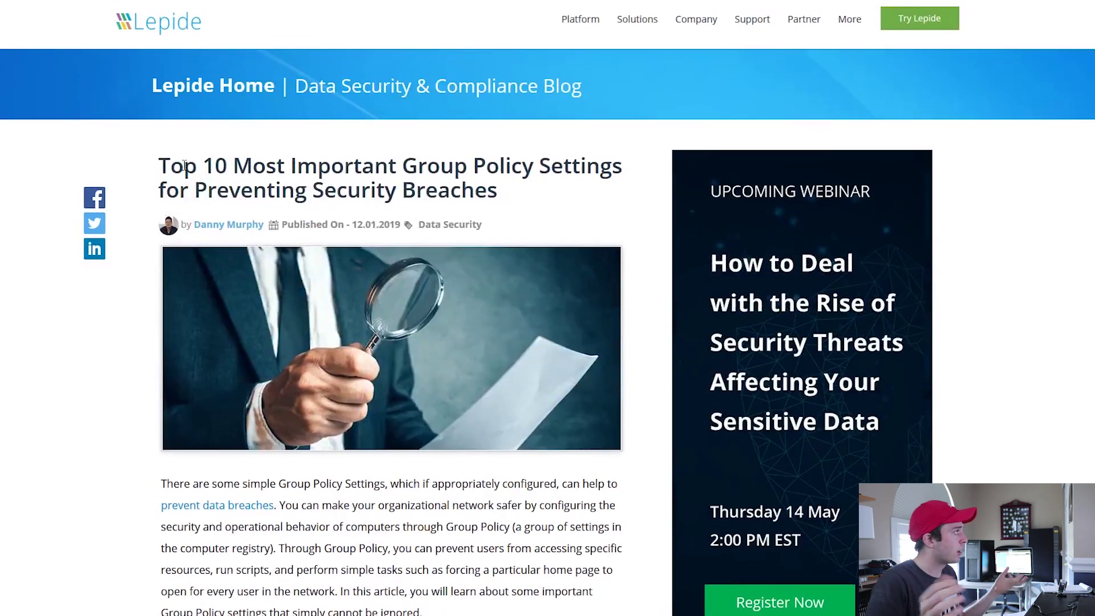
{"action": "left_click_drag", "start_coordinate": [158, 170], "coordinate": [515, 199]}
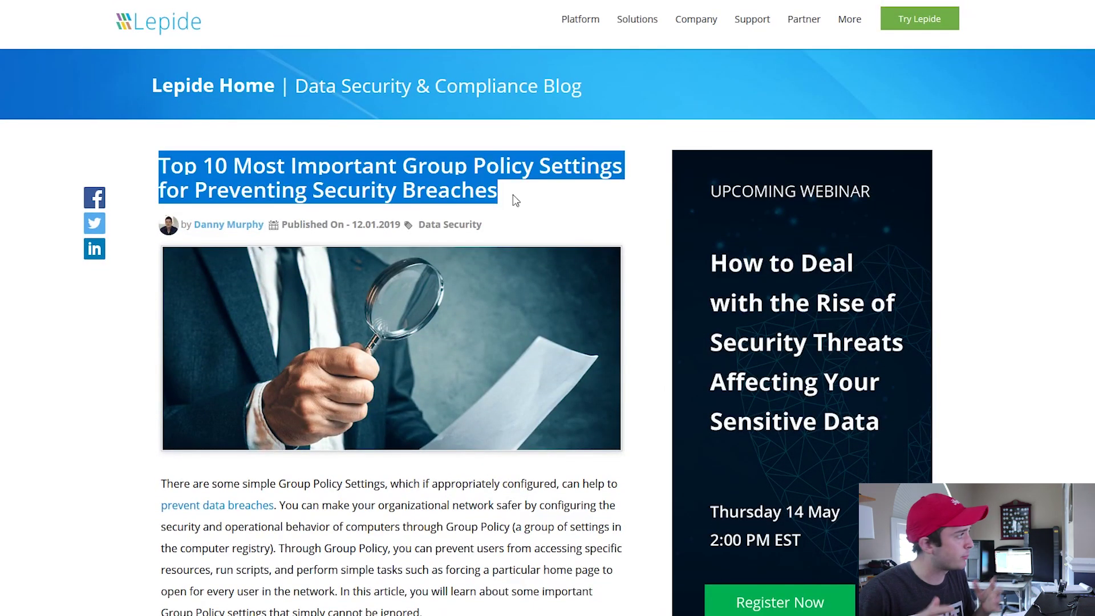
{"action": "key", "text": "alt+Tab"}
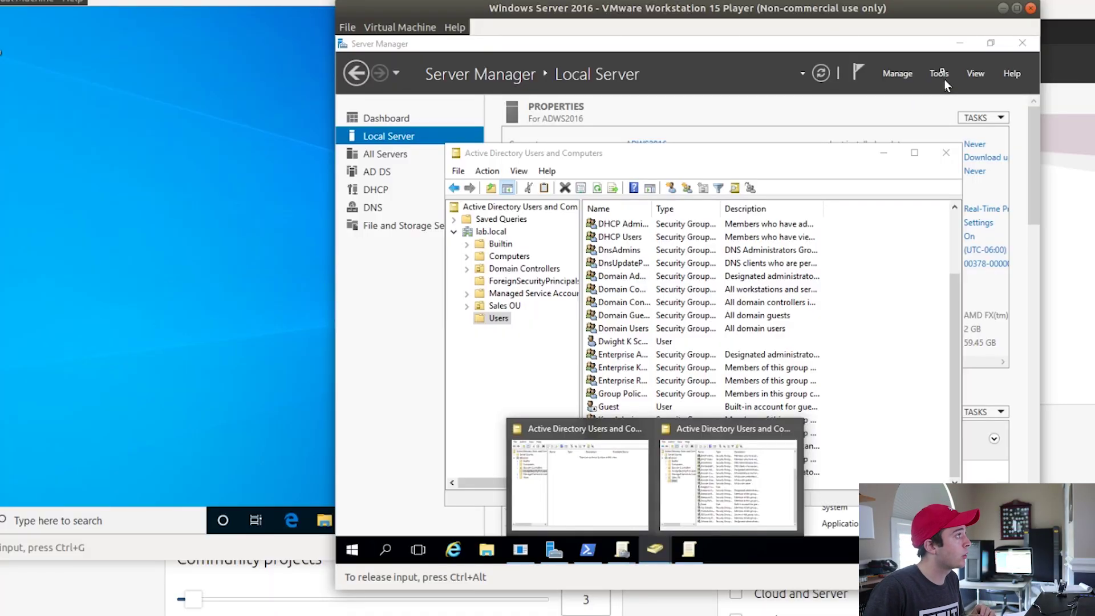
{"action": "left_click", "coordinate": [944, 80]}
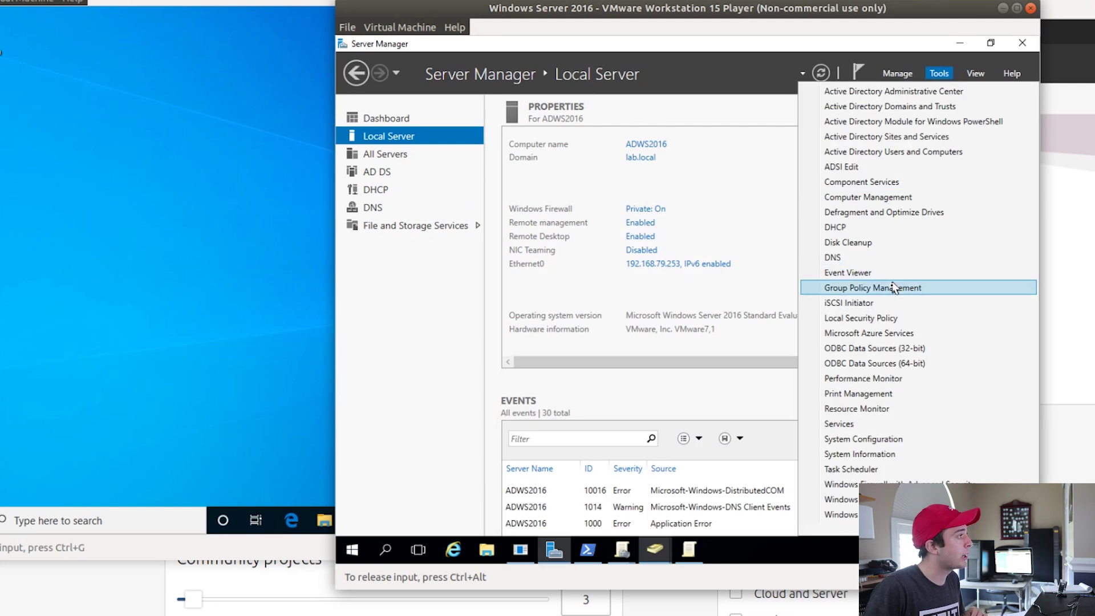
Open Group Policy Management and inspect the SALES GPO under Group Policy Objects
{"action": "left_click", "coordinate": [894, 288]}
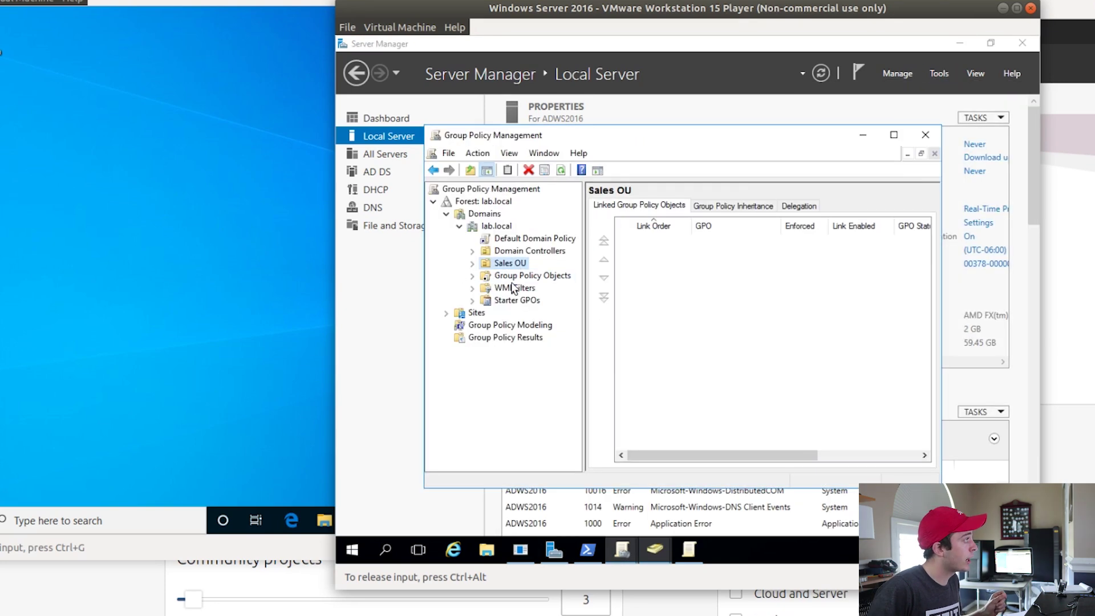
{"action": "left_click", "coordinate": [473, 276]}
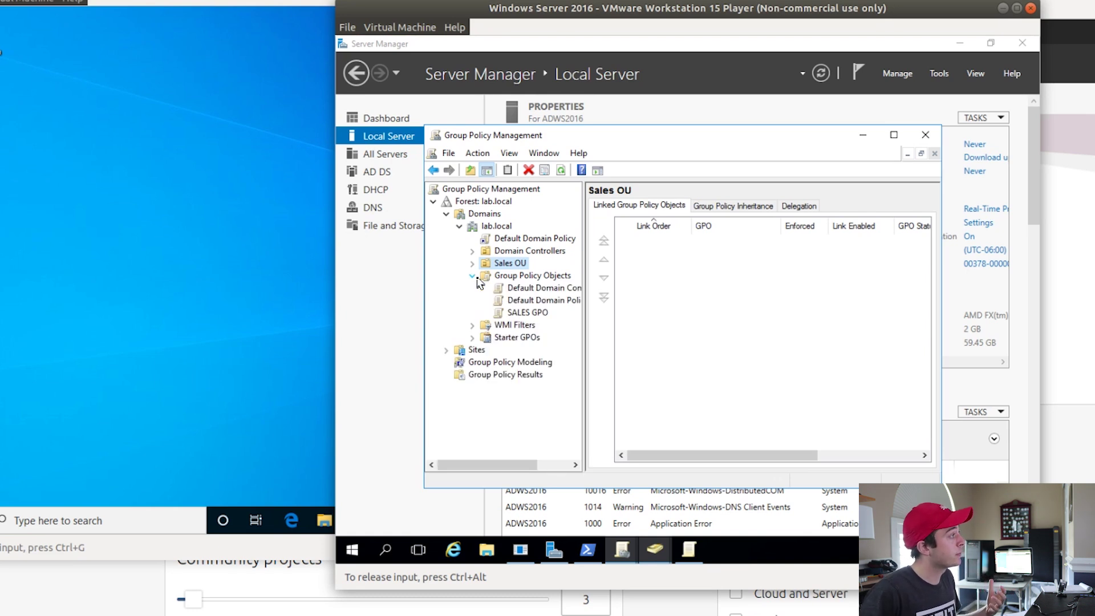
{"action": "left_click", "coordinate": [528, 312]}
{"action": "right_click", "coordinate": [525, 280]}
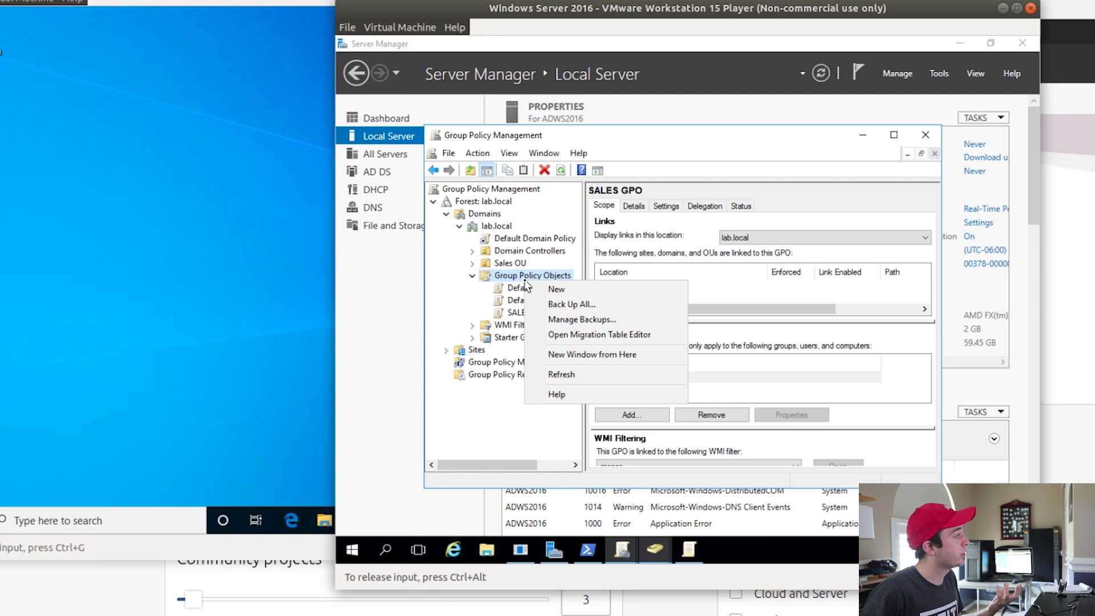
{"action": "left_click", "coordinate": [506, 314]}
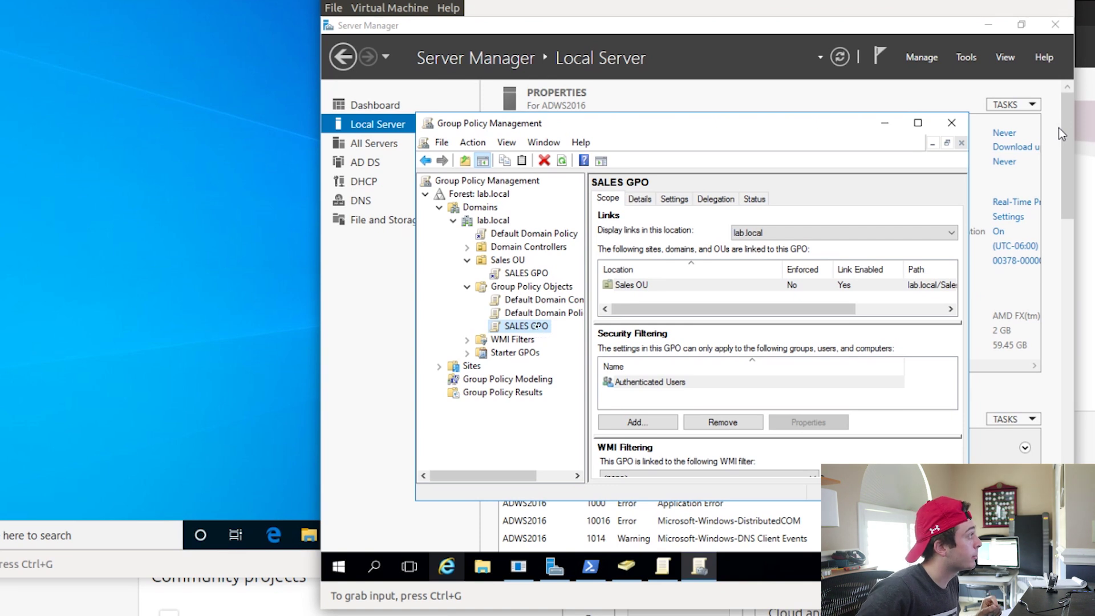
Focus the server VM and work through the editor tree toward Security Settings' System Services
{"action": "left_click", "coordinate": [538, 333]}
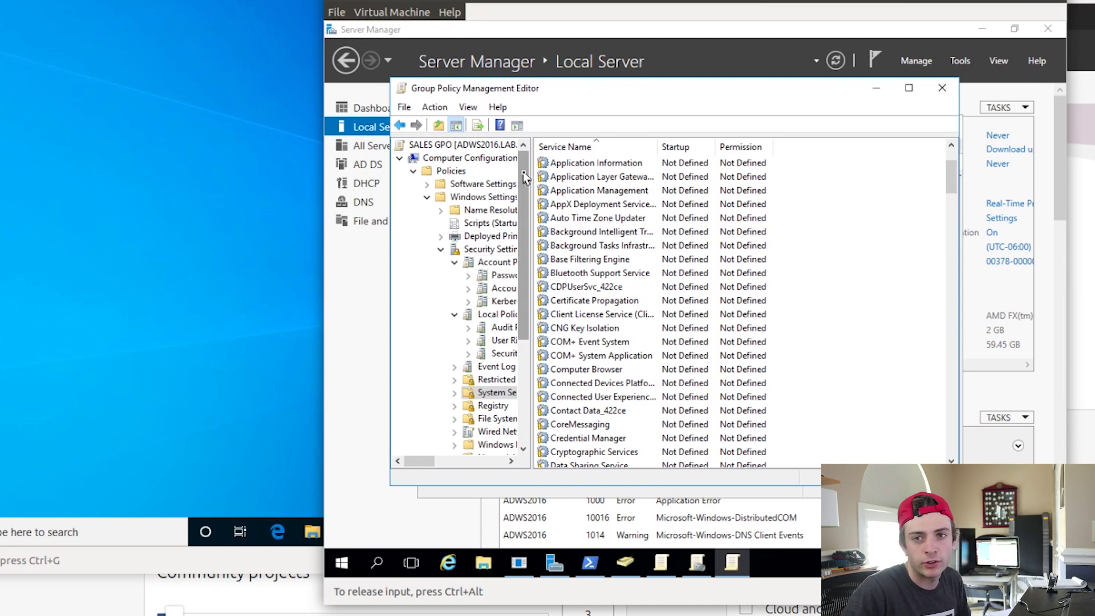
{"action": "left_click_drag", "start_coordinate": [526, 178], "coordinate": [574, 338]}
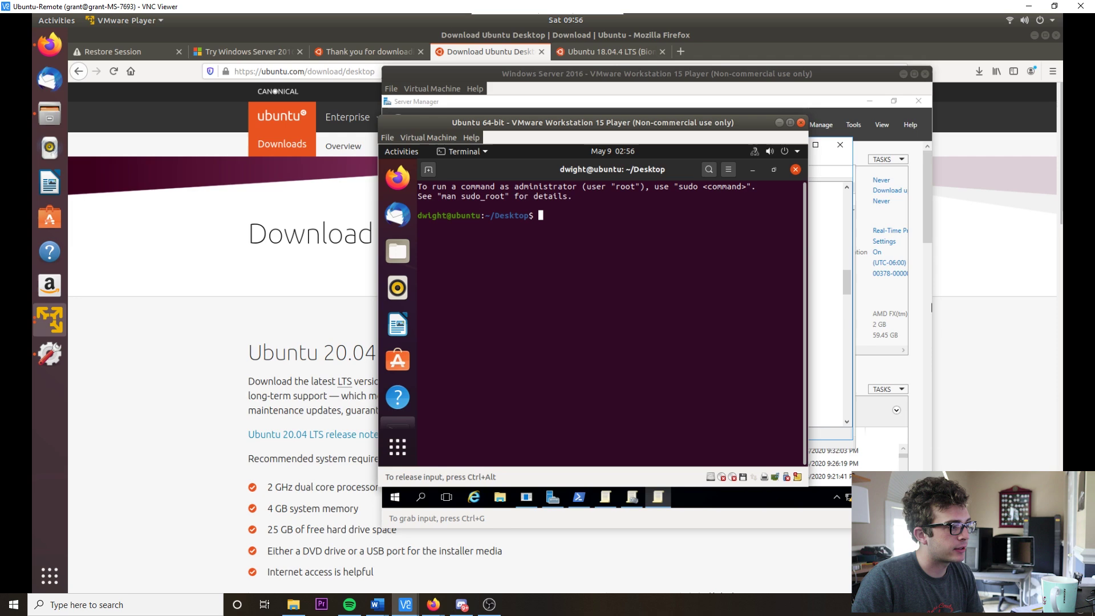
Release keyboard and mouse from the Ubuntu VM back to the host
{"action": "key", "text": "ctrl+alt"}
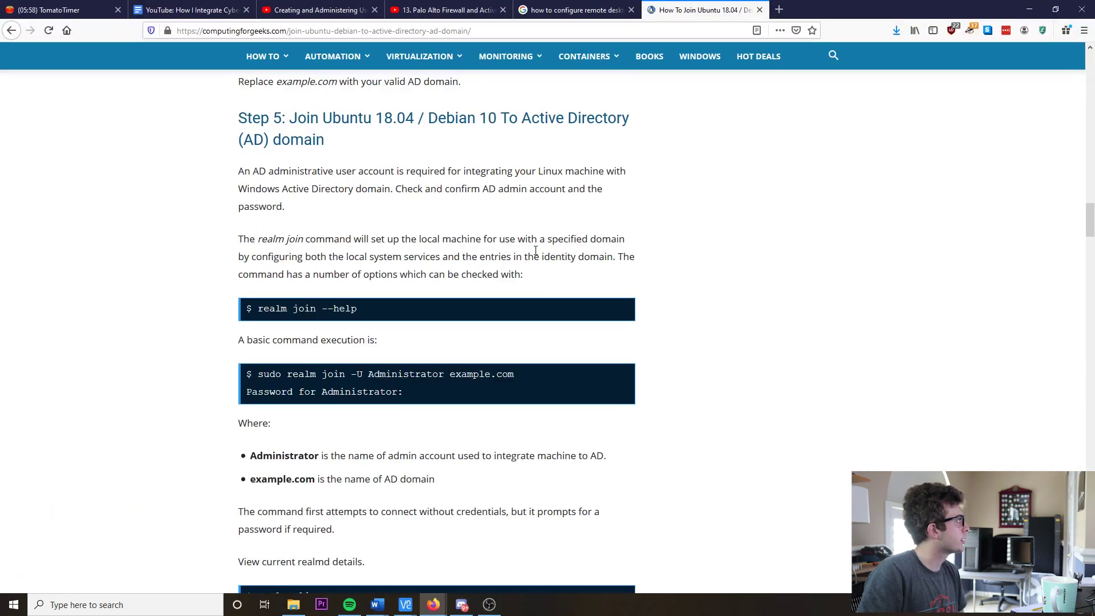
Scroll the computingforgeeks guide to the Step 4 realm discover command block
{"action": "scroll", "coordinate": [536, 251], "scroll_direction": "up", "scroll_amount": 8}
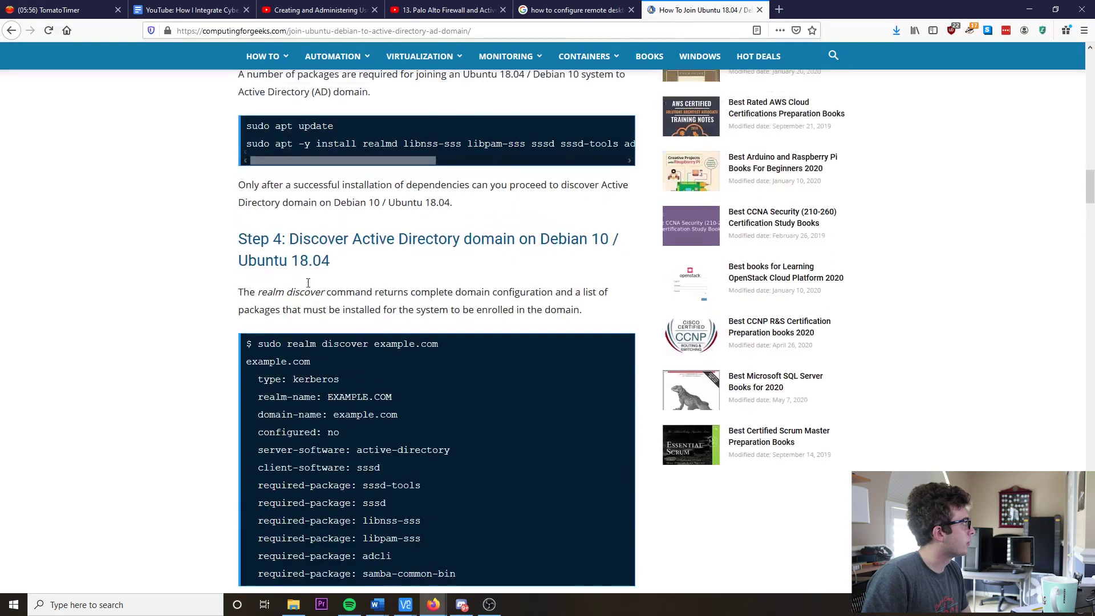
{"action": "scroll", "coordinate": [347, 392], "scroll_direction": "up", "scroll_amount": 6}
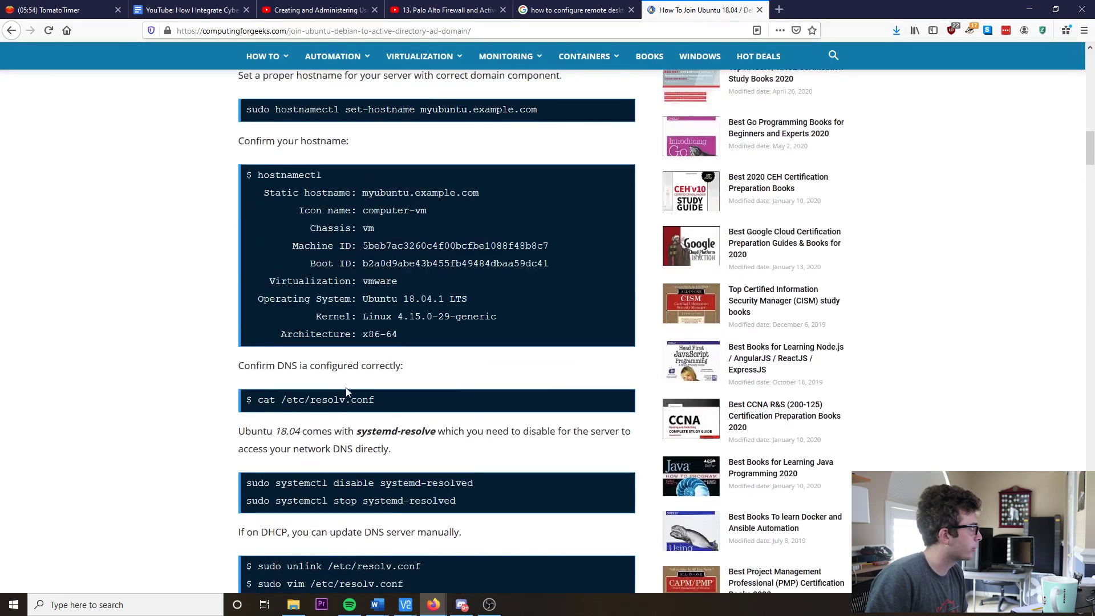
{"action": "scroll", "coordinate": [348, 392], "scroll_direction": "down", "scroll_amount": 3}
{"action": "scroll", "coordinate": [346, 392], "scroll_direction": "down", "scroll_amount": 4}
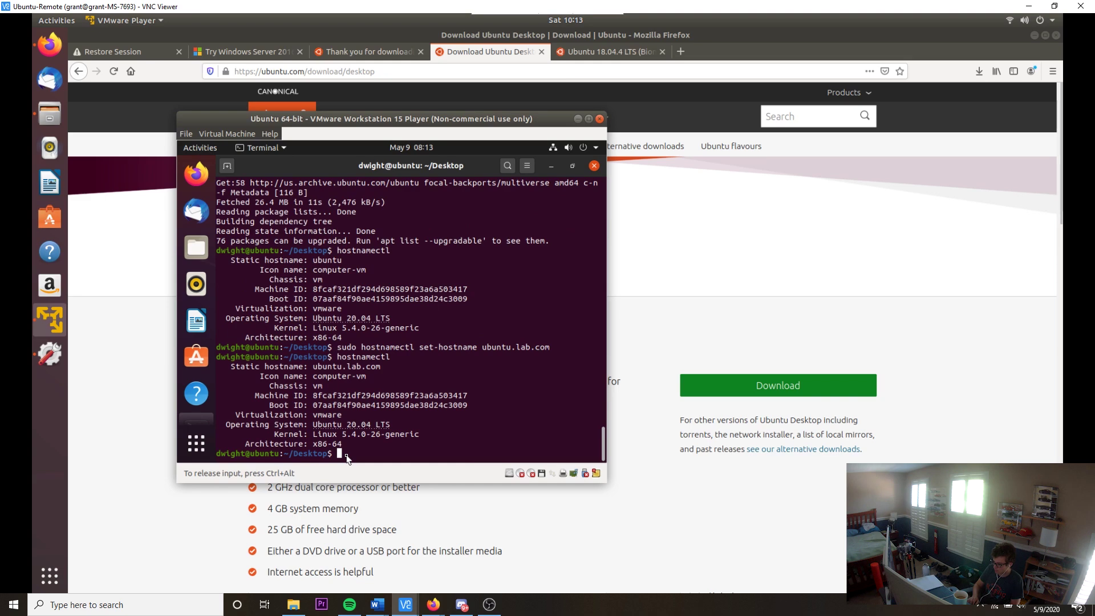
Run 'sudo apt -y install realmd libnss-sss libpam-sss sssd sssd-tools' in the Ubuntu terminal
{"action": "type", "text": "sudo apt -y install realmd libnss-sss libpam-sss sssd sssd-tools adcli samba-common-bin oddjob oddjob-mkhomedir packagekit"}
{"action": "key", "text": "Return"}
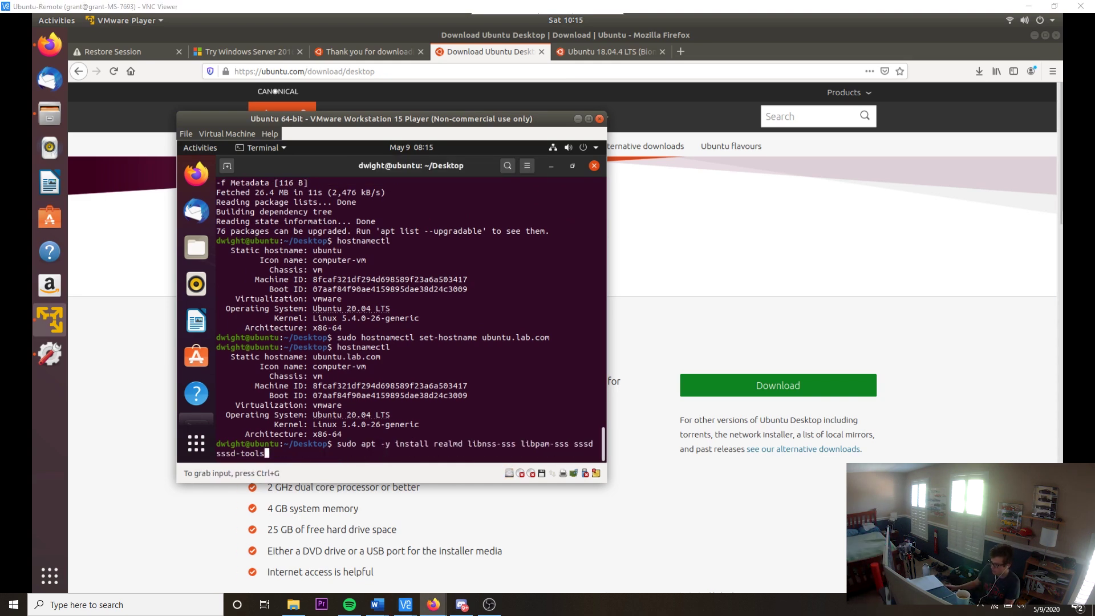
{"action": "left_click", "coordinate": [277, 460]}
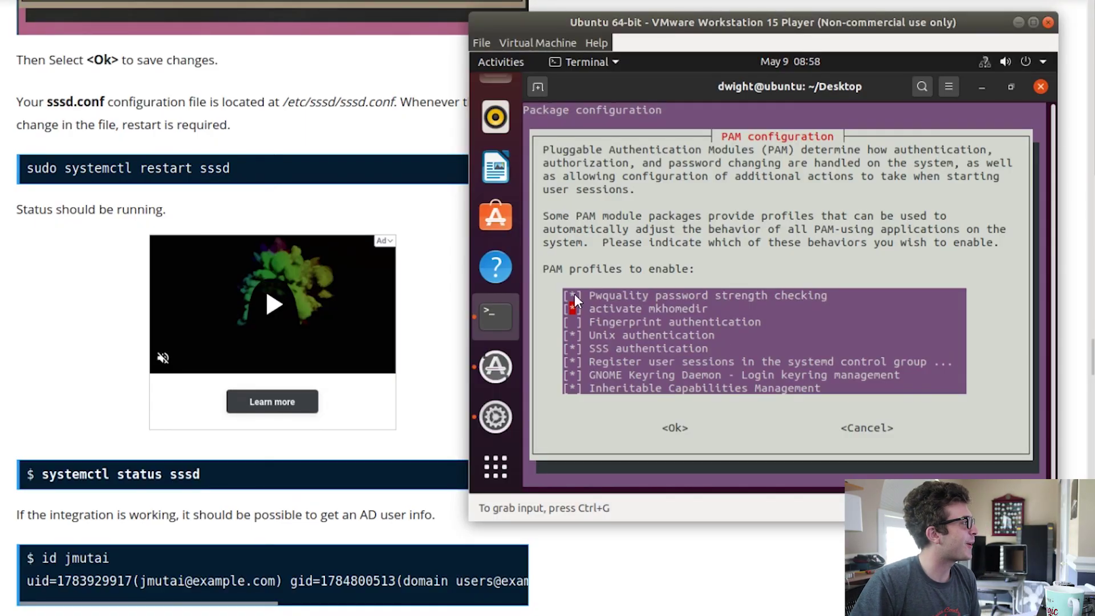
Check the 'activate mkhomedir' profile in the PAM configuration list
{"action": "left_click", "coordinate": [570, 323]}
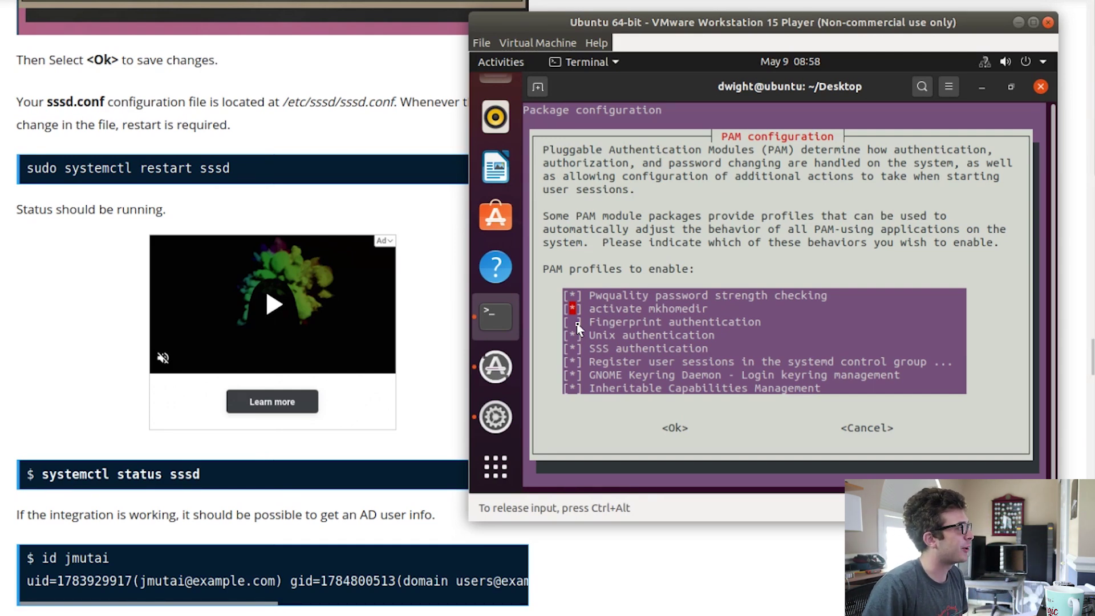
{"action": "key", "text": "space"}
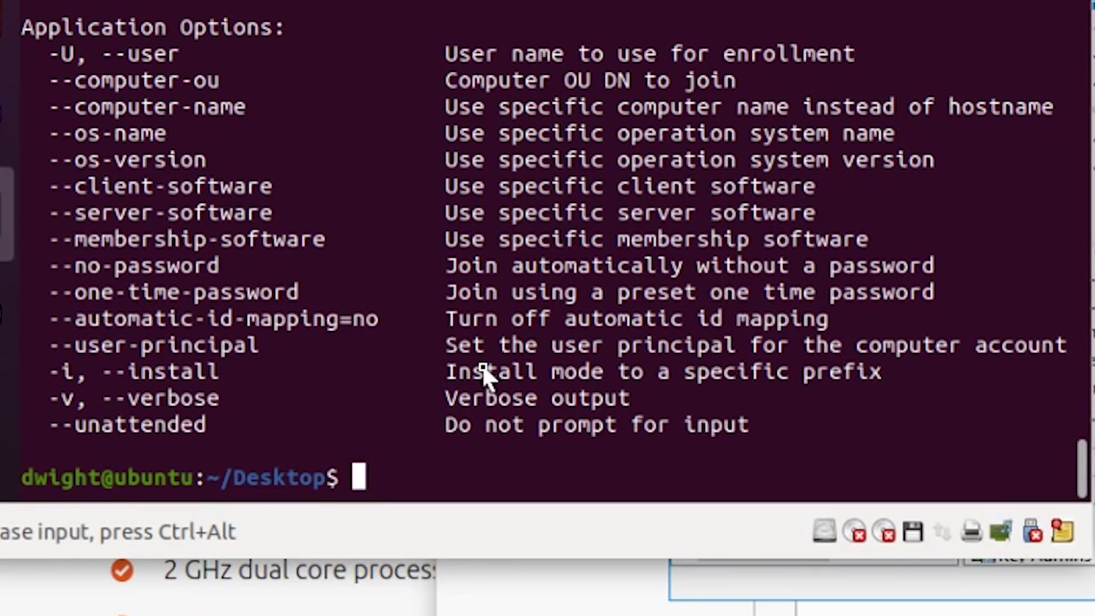
Type 'sudo realm join -U Administrator lab.local' to join the domain as Administrator
{"action": "type", "text": "sudo realm join -"}
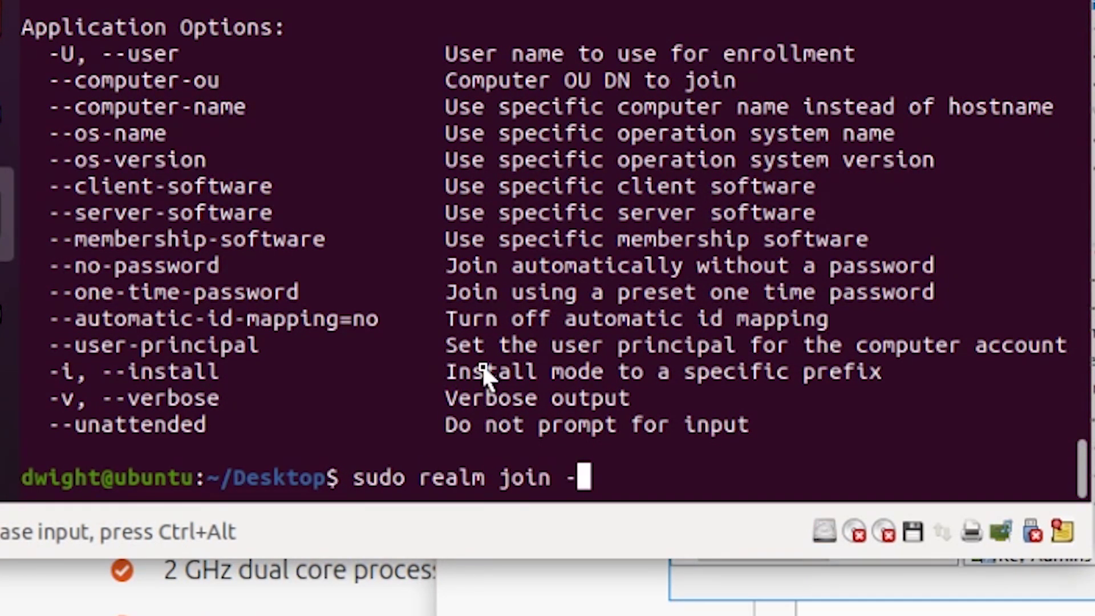
{"action": "type", "text": "U Administrator "}
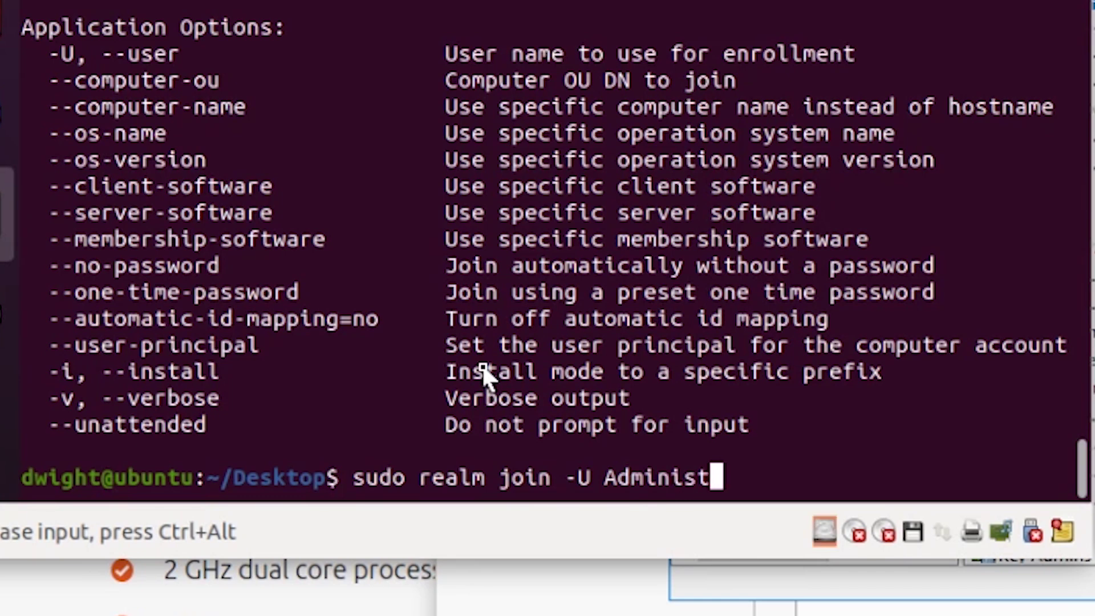
{"action": "type", "text": "lab.local"}
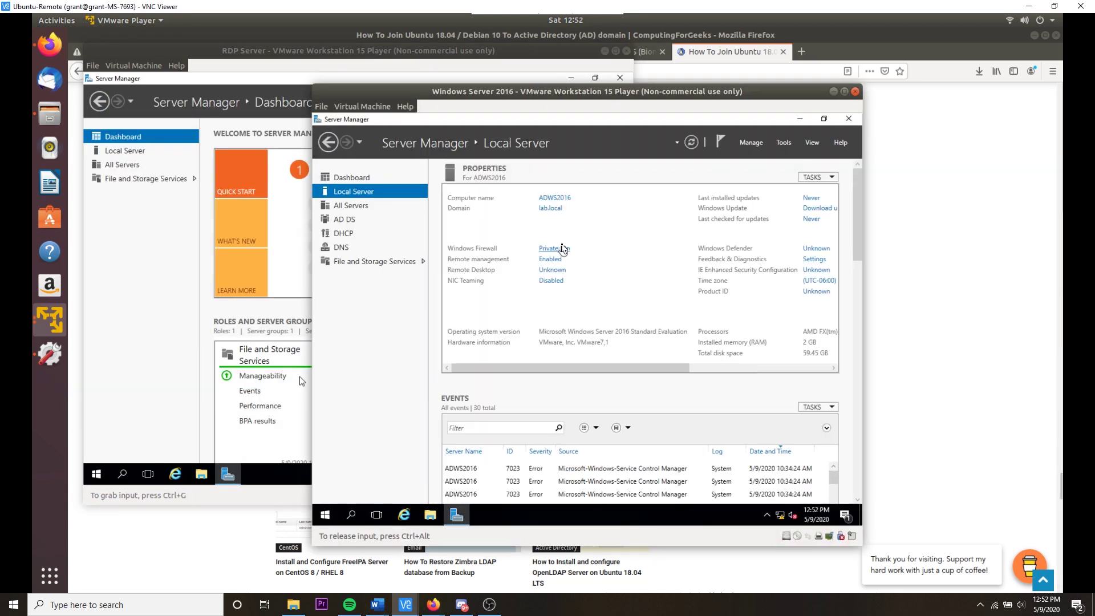
Review the Ethernet0 network connection and launch PowerShell as Administrator
{"action": "left_click", "coordinate": [551, 292]}
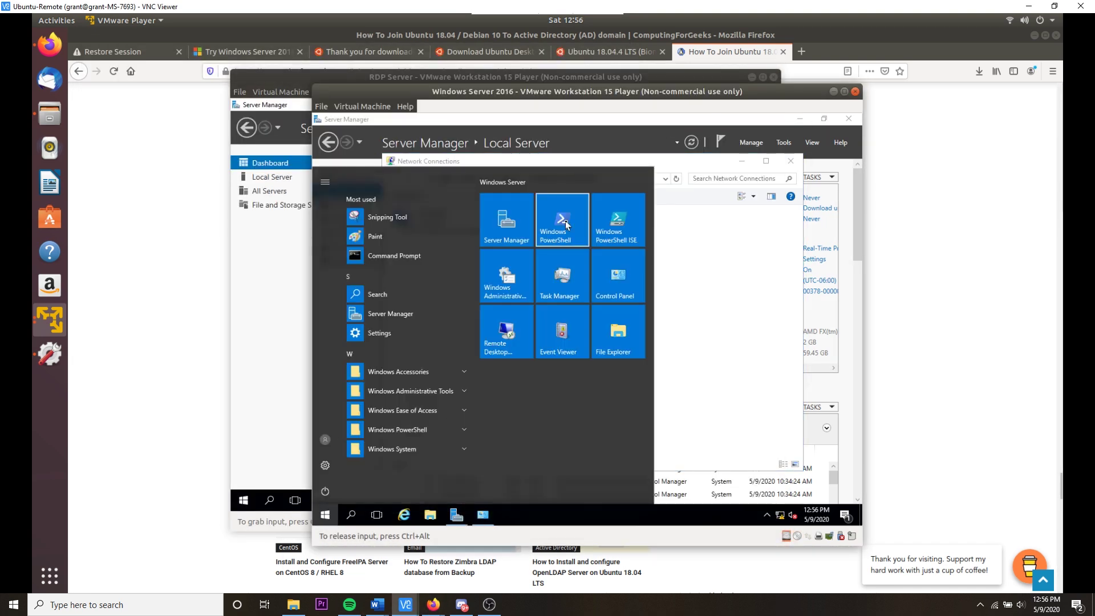
{"action": "right_click", "coordinate": [564, 222]}
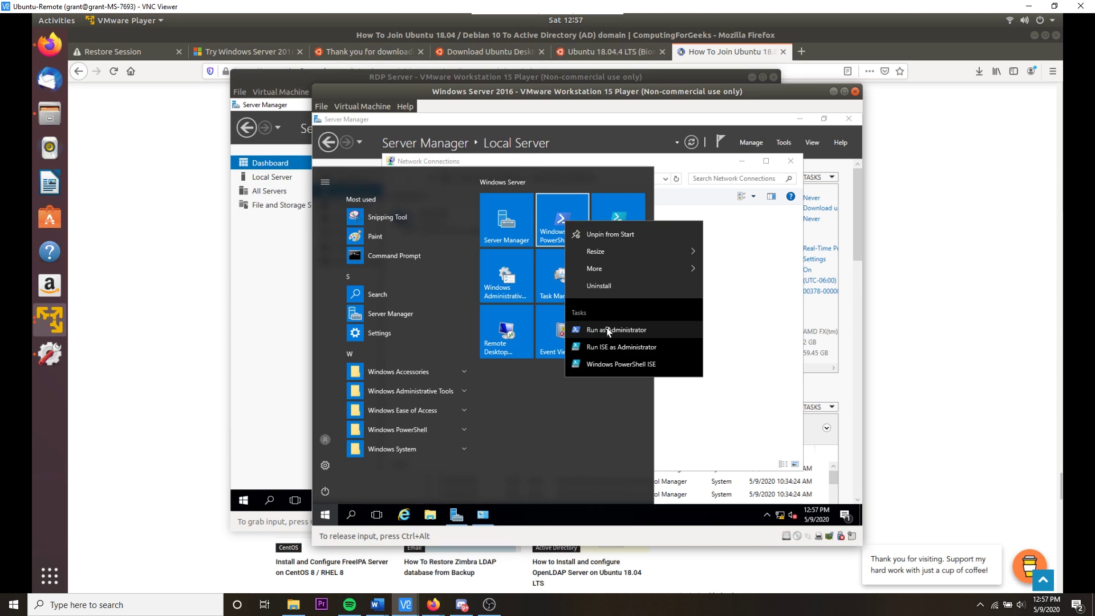
{"action": "left_click", "coordinate": [609, 331]}
Ping adws2016.lab.local and run nslookup to confirm DNS resolution
{"action": "type", "text": "ping adws2016.lab.local"}
{"action": "key", "text": "Return"}
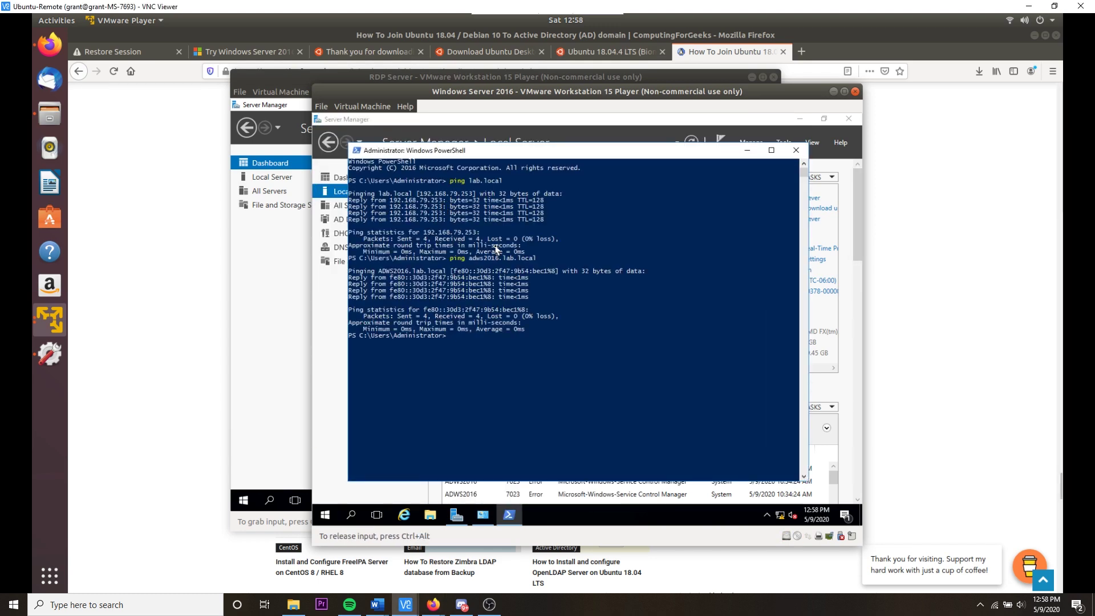
{"action": "type", "text": "nslookup"}
{"action": "key", "text": "Return"}
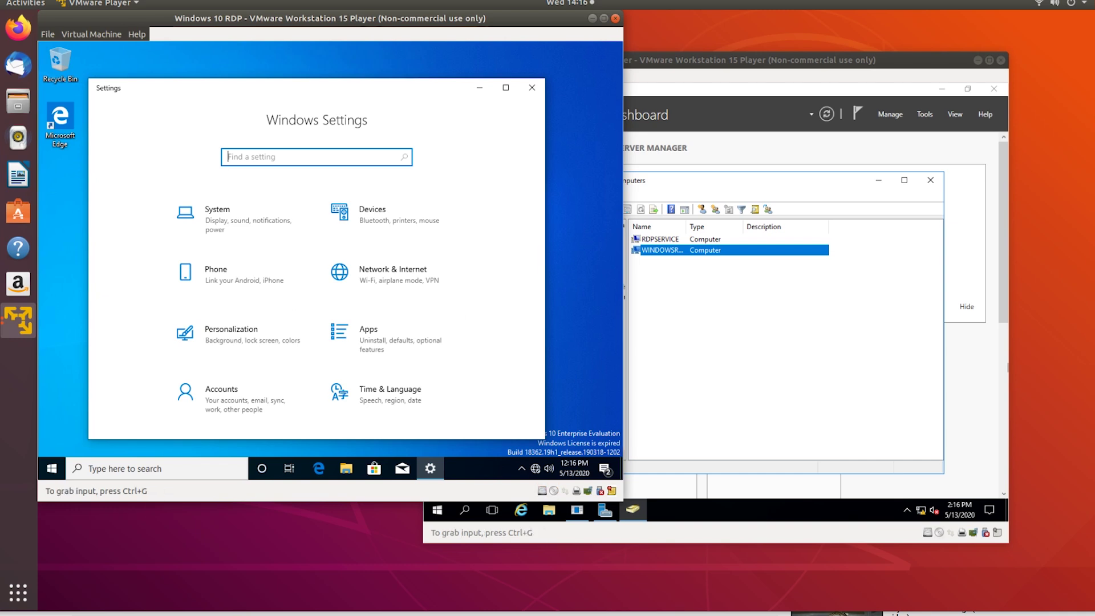
{"action": "left_click", "coordinate": [244, 228]}
Switch Enable Remote Desktop to On and confirm it
{"action": "scroll", "coordinate": [186, 325], "scroll_direction": "down", "scroll_amount": 2}
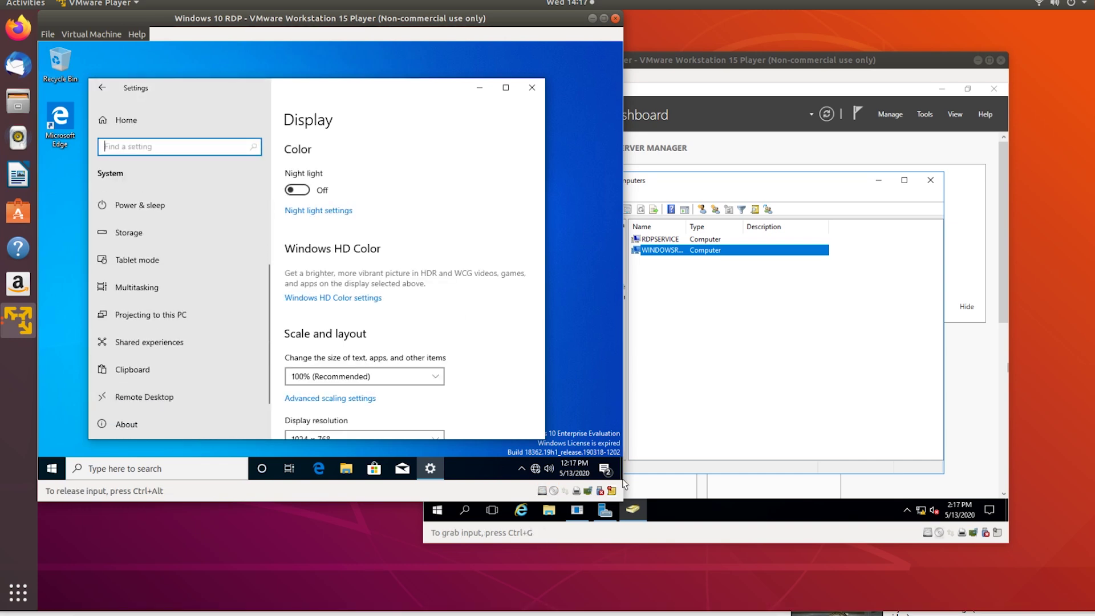
{"action": "scroll", "coordinate": [142, 359], "scroll_direction": "down", "scroll_amount": 1}
{"action": "scroll", "coordinate": [446, 215], "scroll_direction": "down", "scroll_amount": 3}
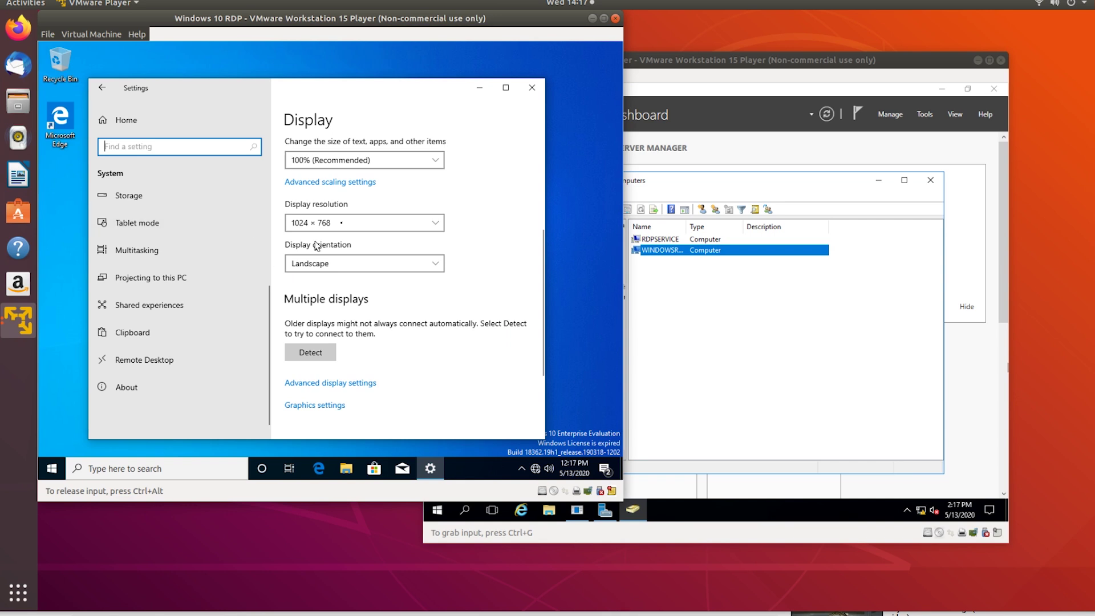
{"action": "scroll", "coordinate": [171, 314], "scroll_direction": "up", "scroll_amount": 1}
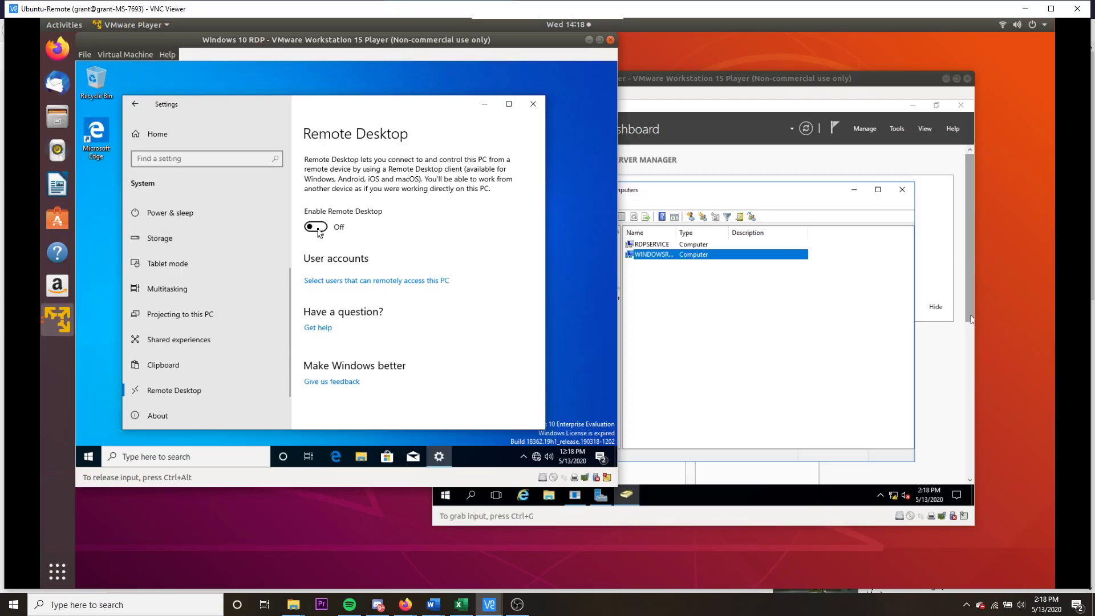
{"action": "left_click", "coordinate": [316, 227]}
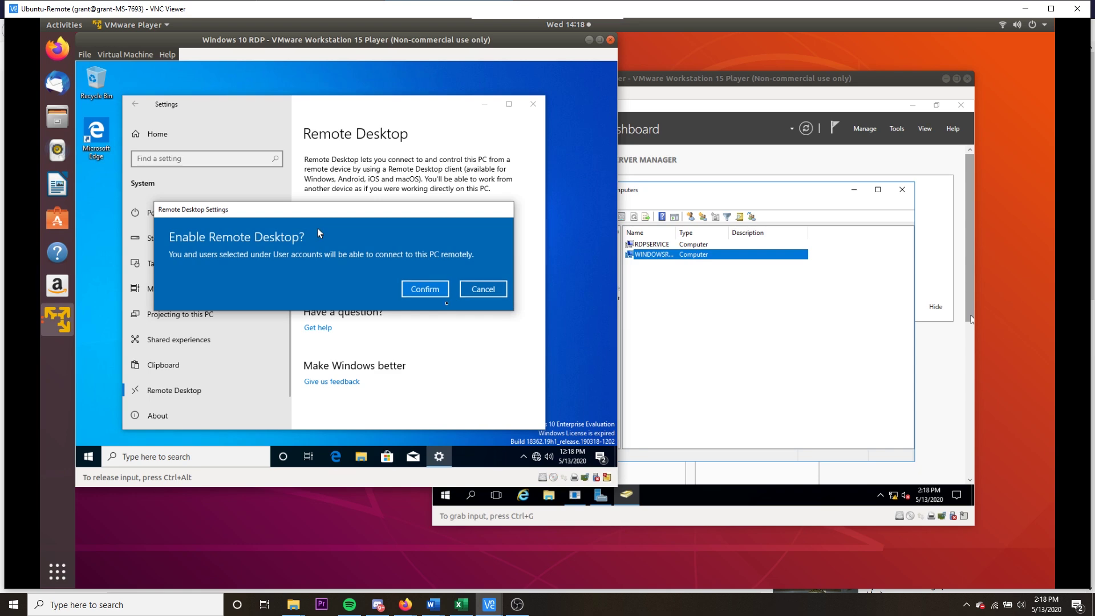
{"action": "left_click", "coordinate": [423, 289]}
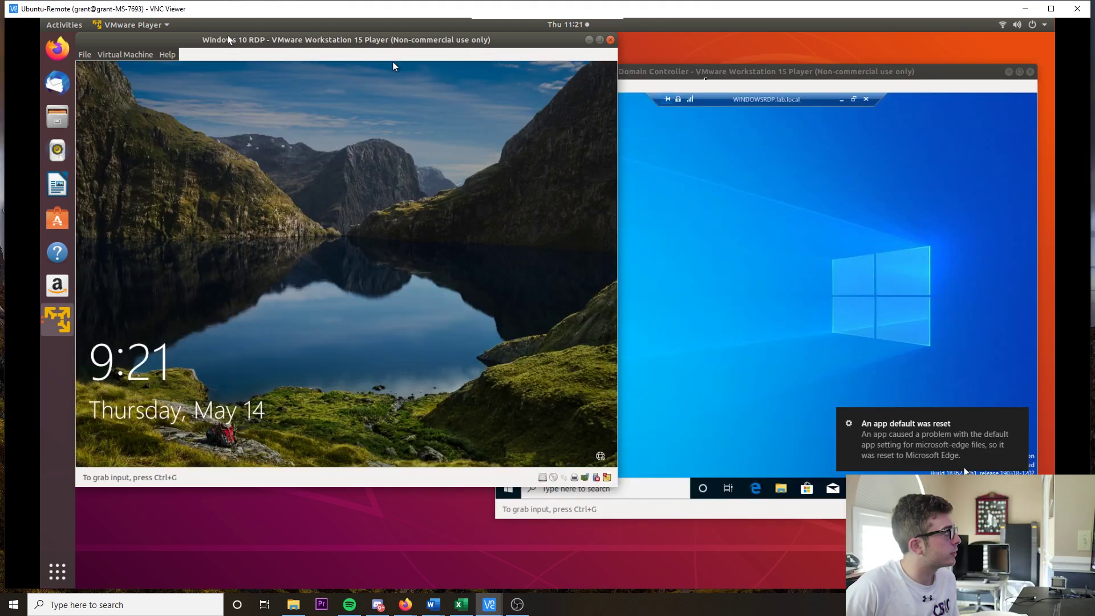
Raise the Domain Controller VM window, then give input focus to the Windows 10 VM
{"action": "left_click", "coordinate": [711, 74]}
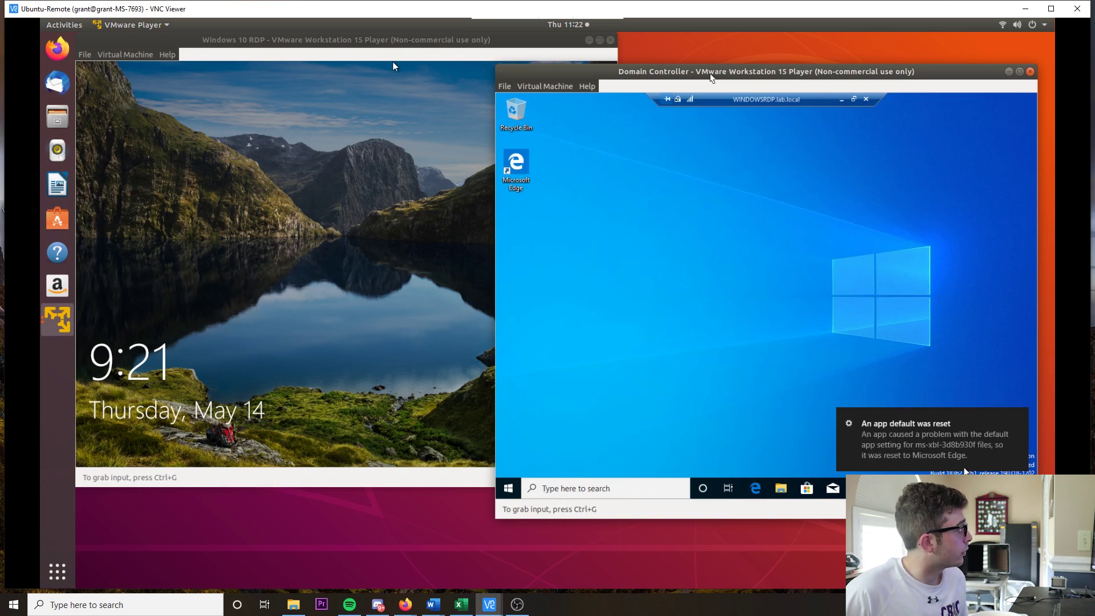
{"action": "left_click", "coordinate": [334, 94]}
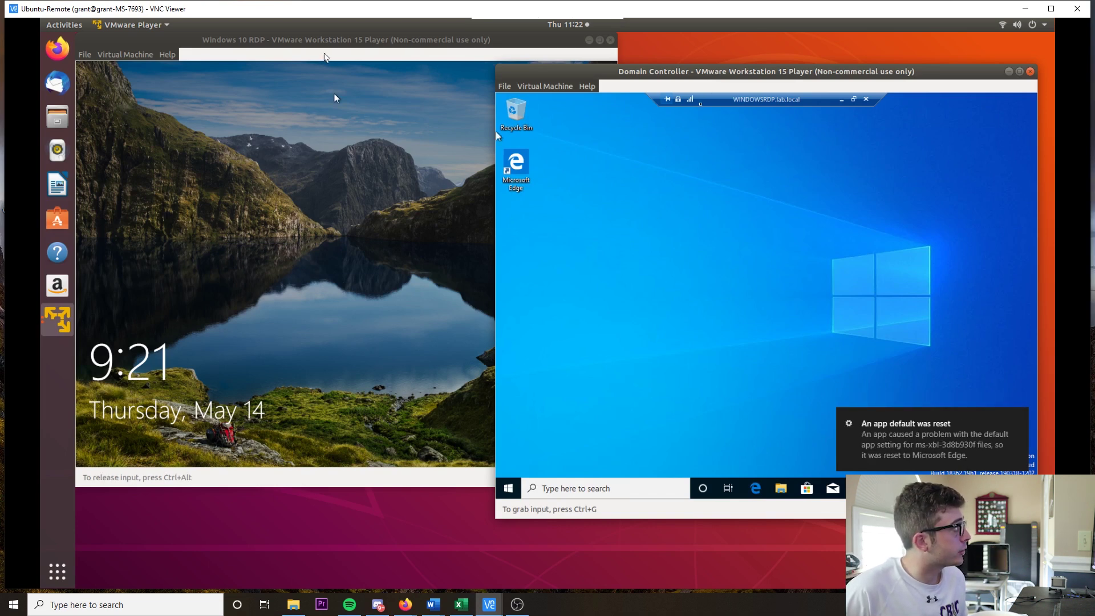